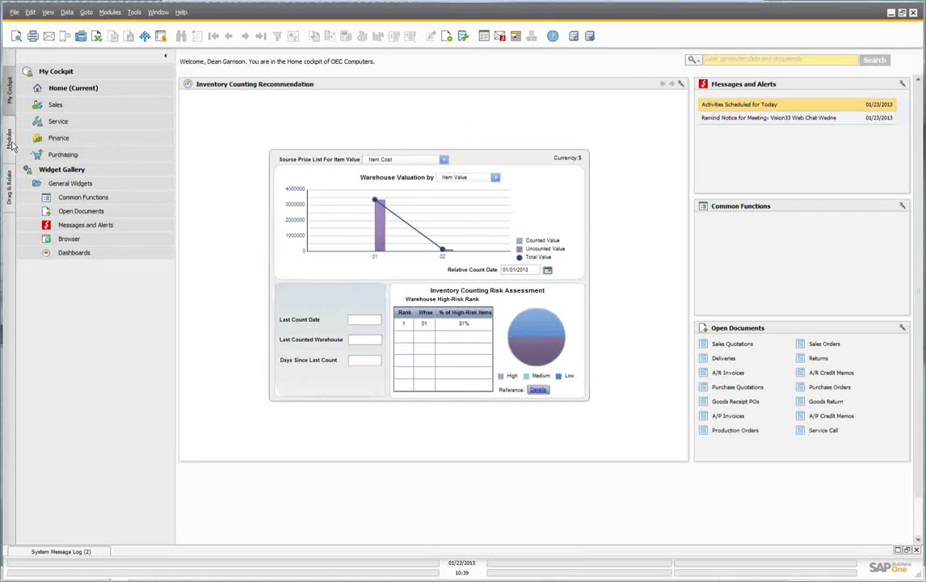
Show the full module list, Administration through Reports, in the side panel
left_click(9, 133)
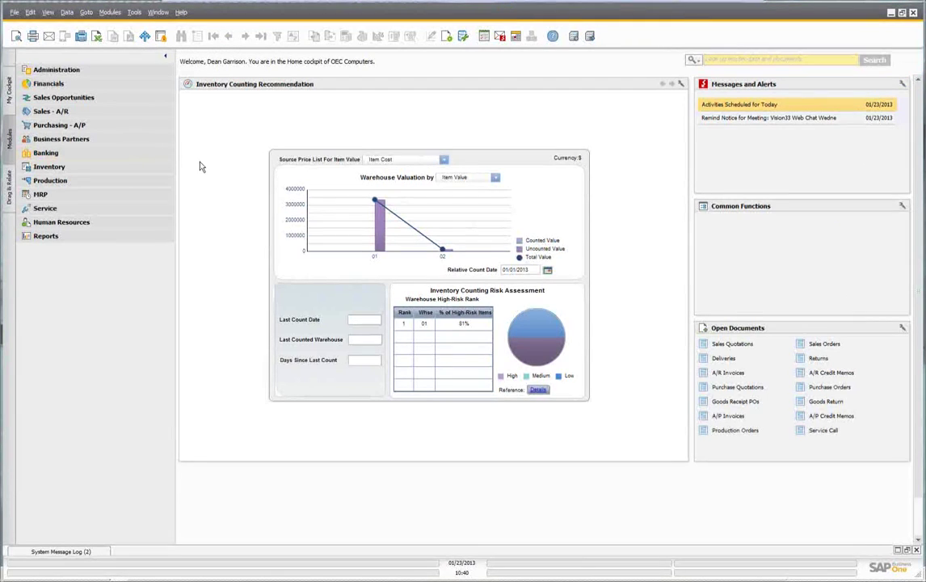
left_click(88, 72)
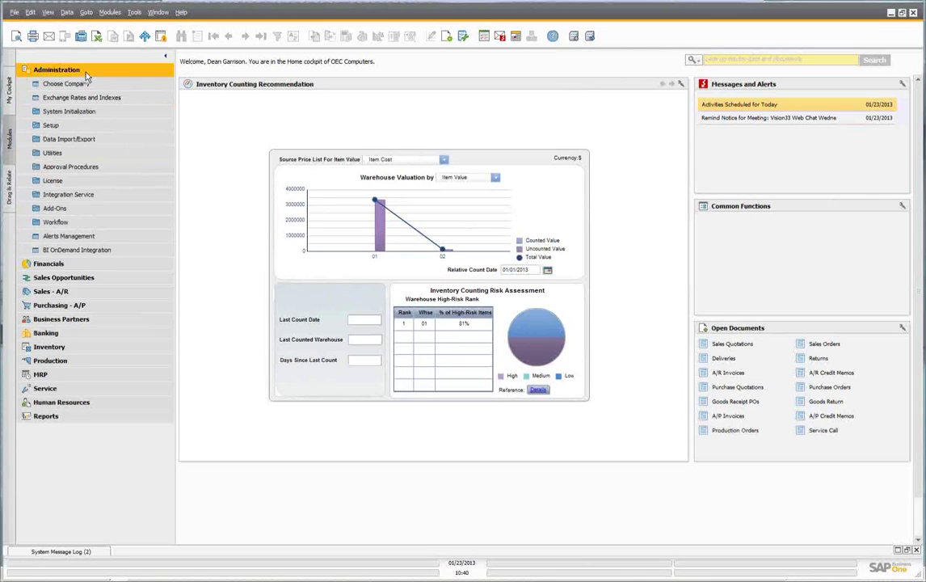
left_click(87, 73)
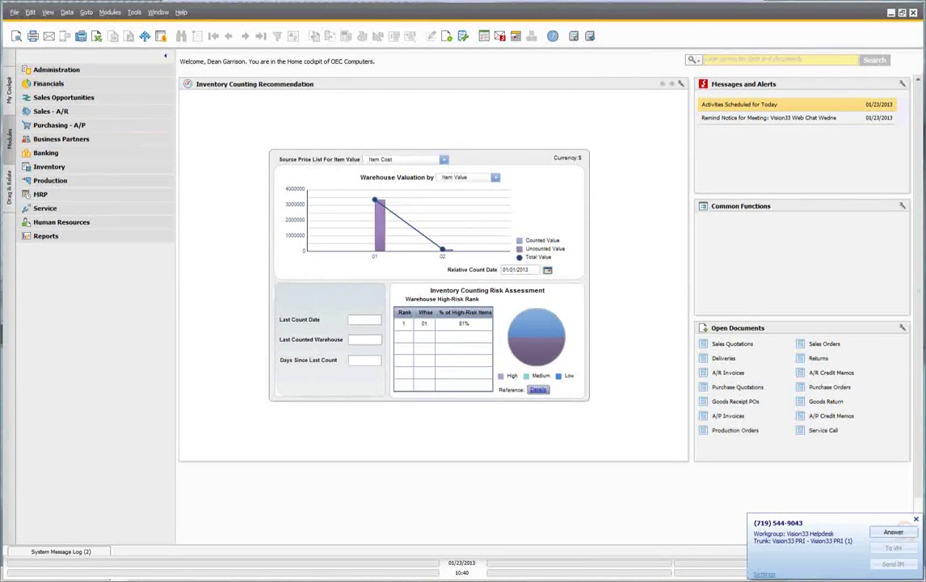
Dismiss the call popup and open Administration > System Initialization > Company Details
left_click(893, 532)
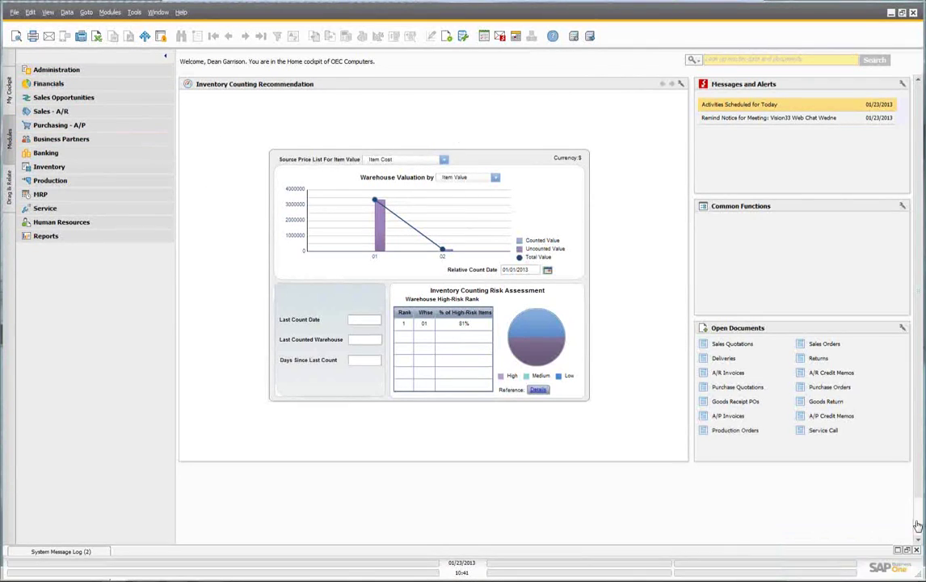
left_click(71, 72)
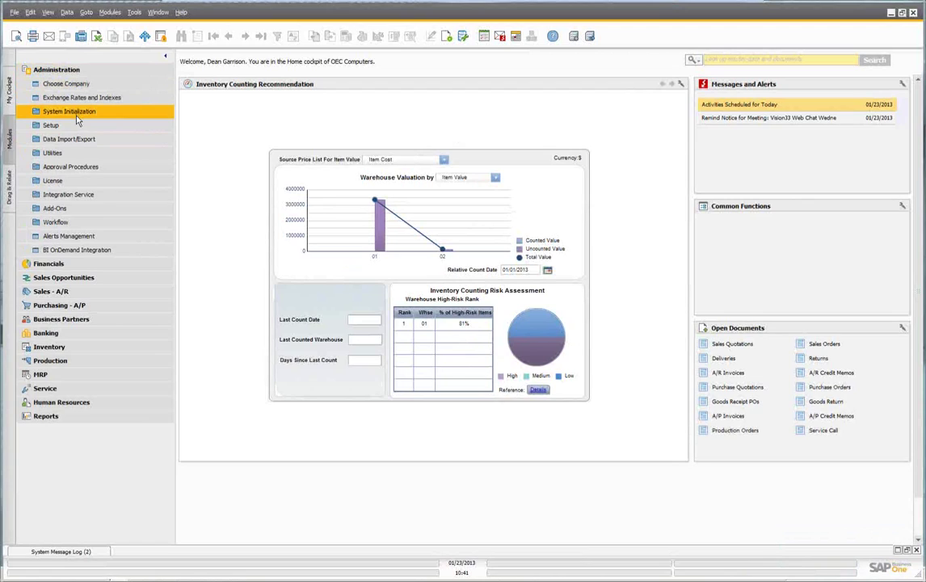
left_click(77, 114)
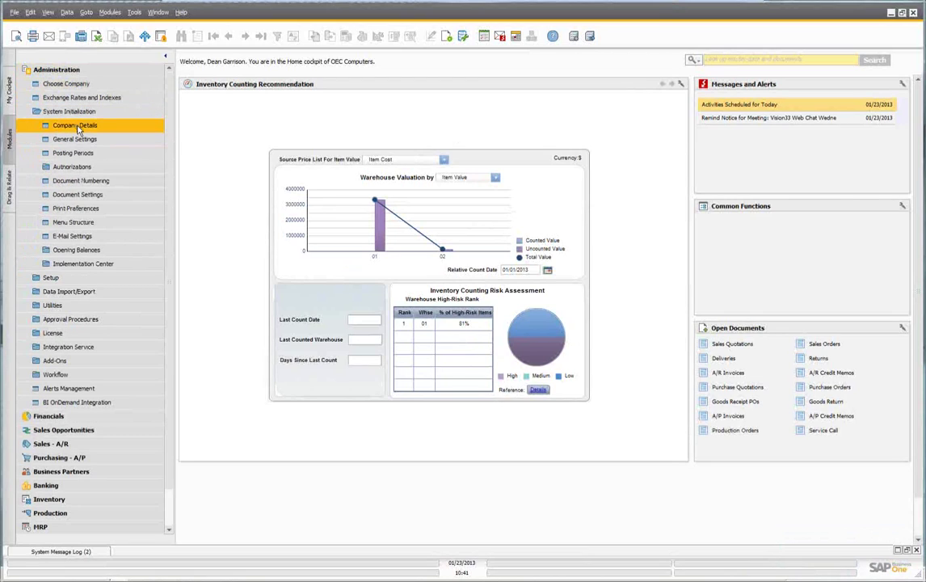
left_click(78, 129)
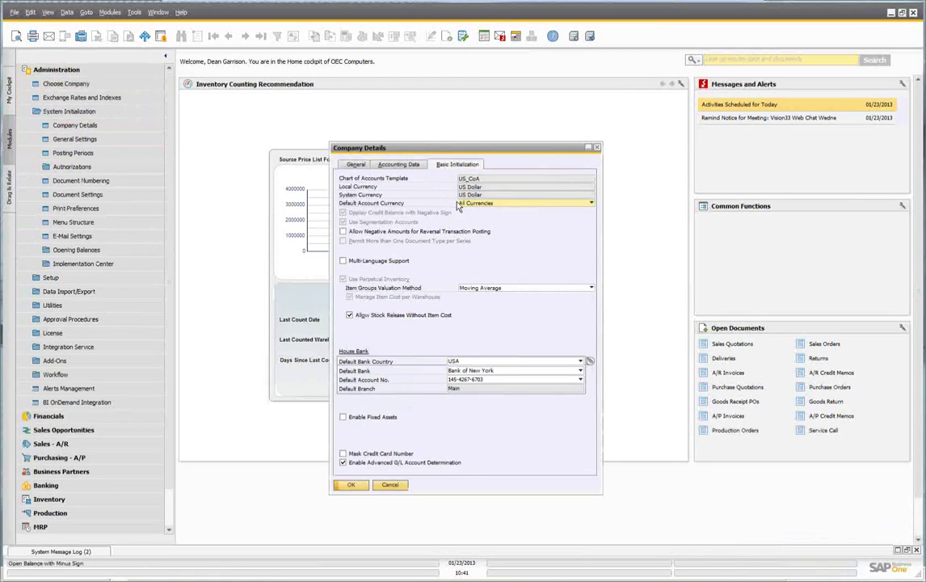